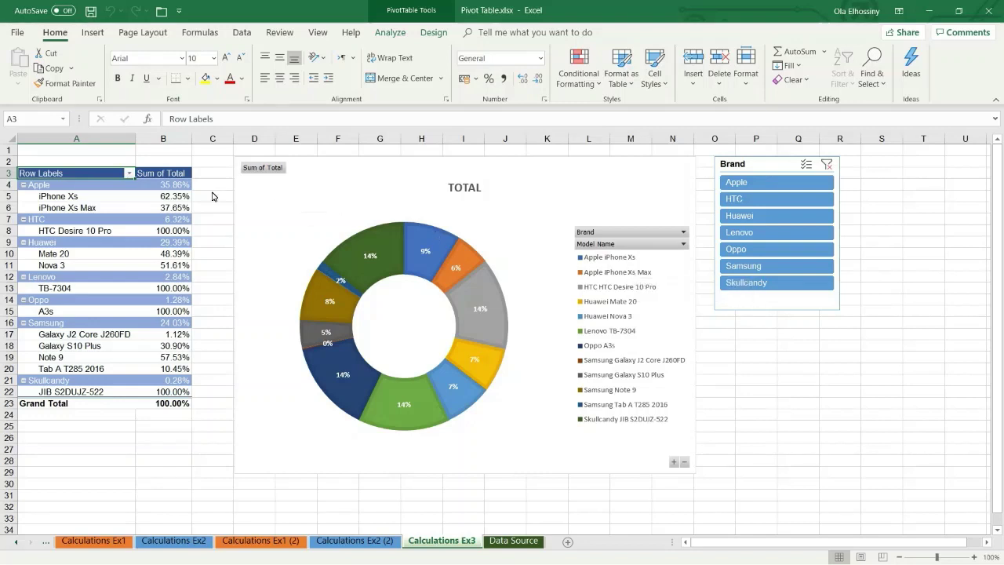
- Go to the Data Source sheet and select a cell in the 2018 sales table
mouse_move(174, 189)
left_click(510, 539)
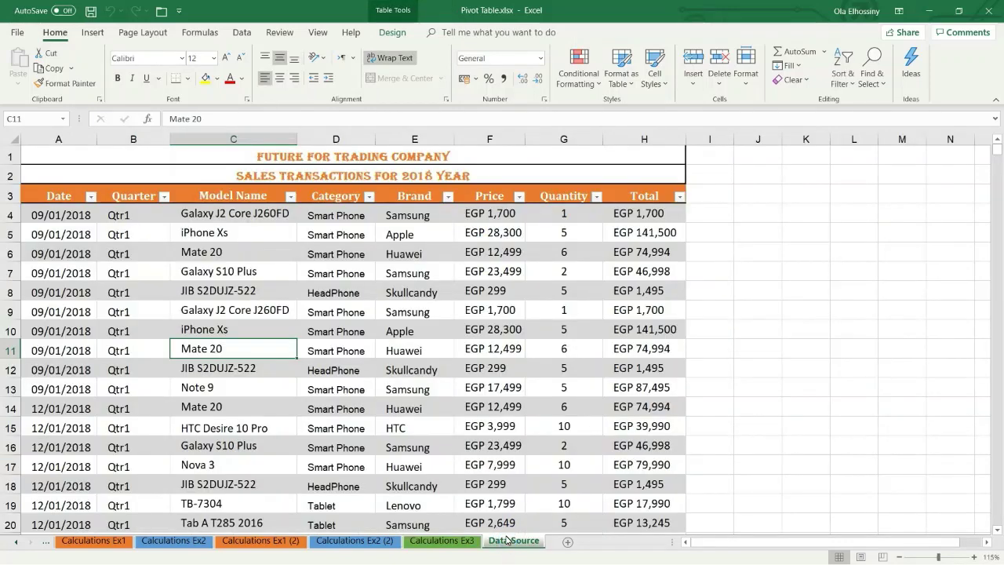
left_click(413, 333)
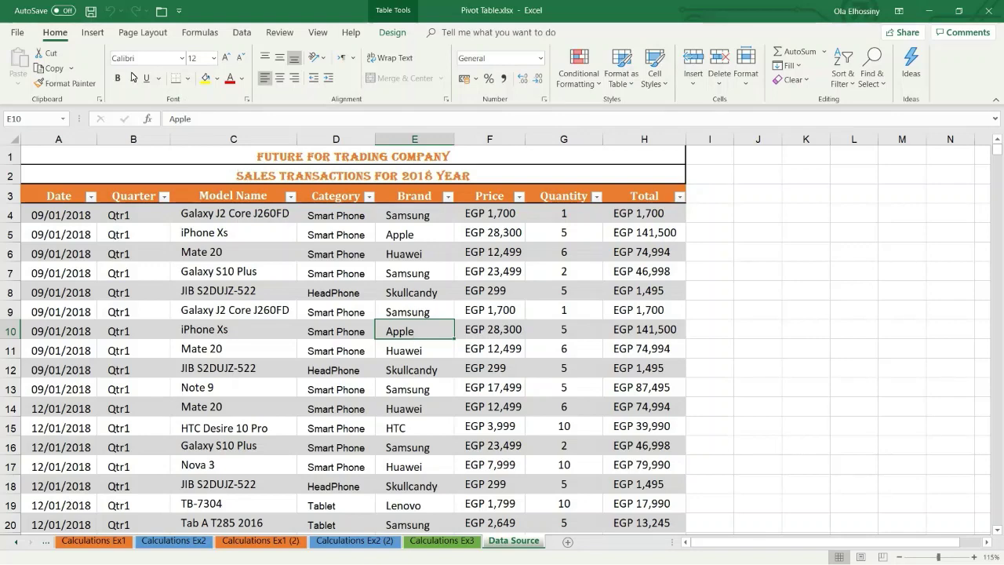
- Insert a PivotTable from the SalesData table onto a new worksheet
left_click(92, 34)
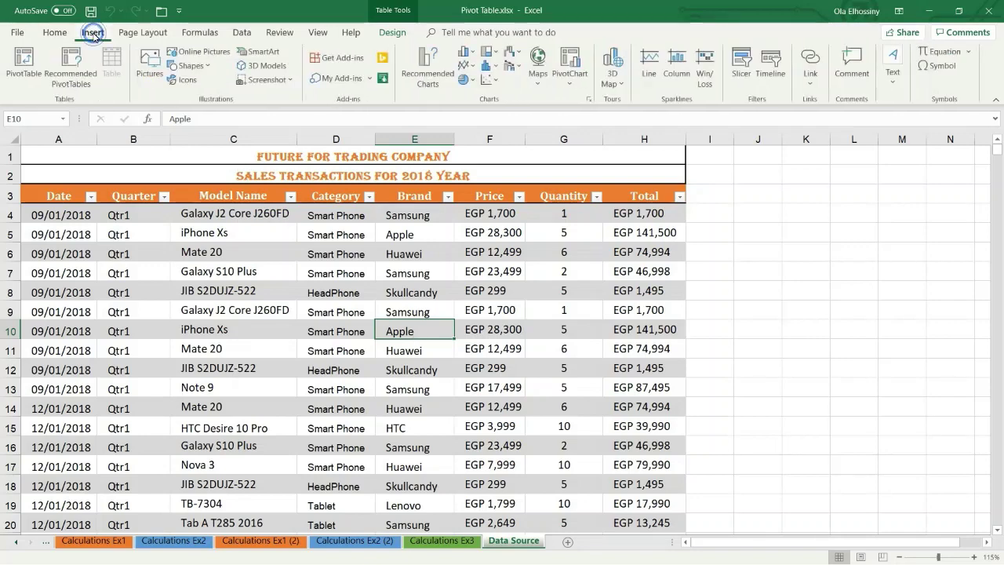
left_click(27, 63)
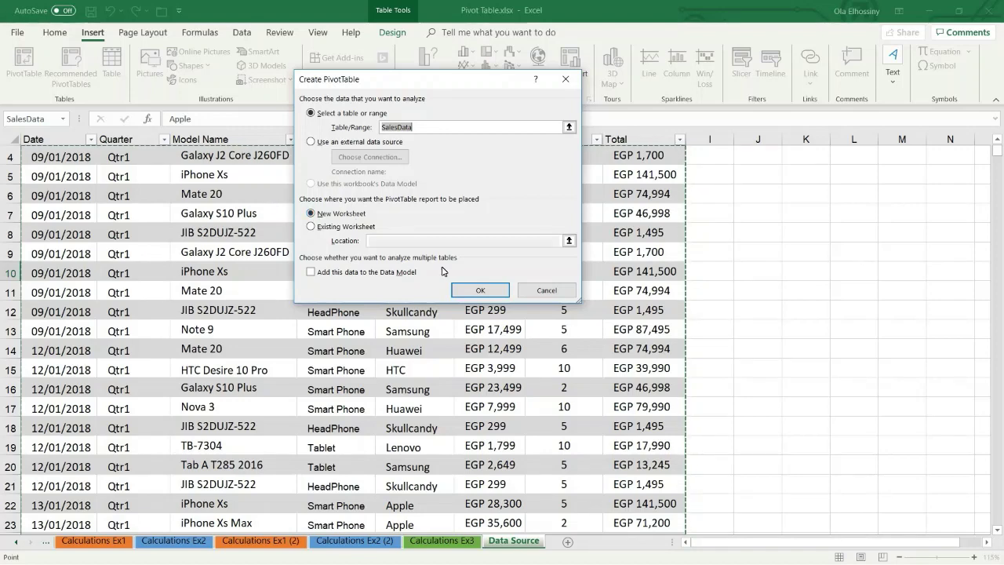
left_click(480, 290)
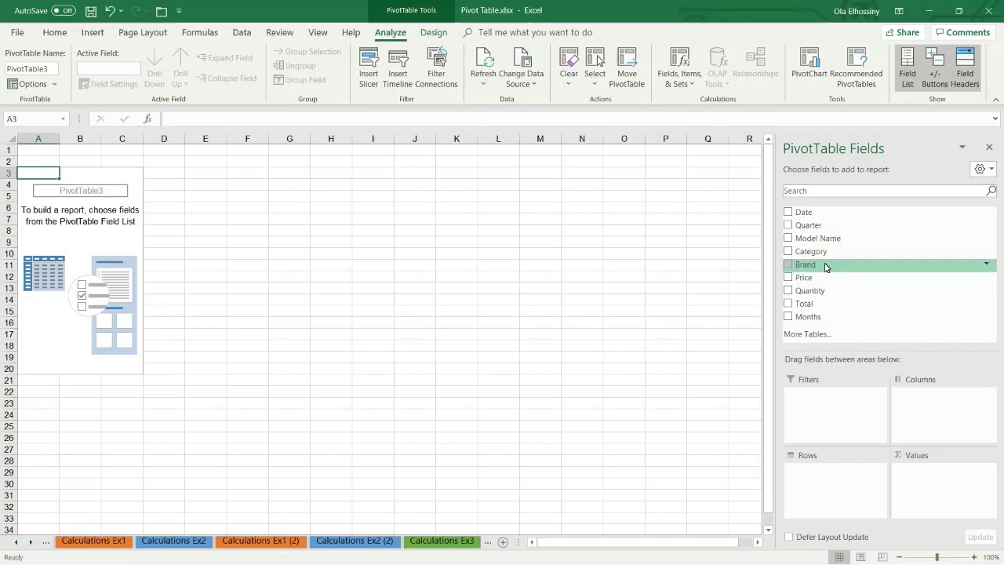
- Put Brand then Model Name in Rows and Sum of Total in Values
left_click_drag(823, 268, 830, 483)
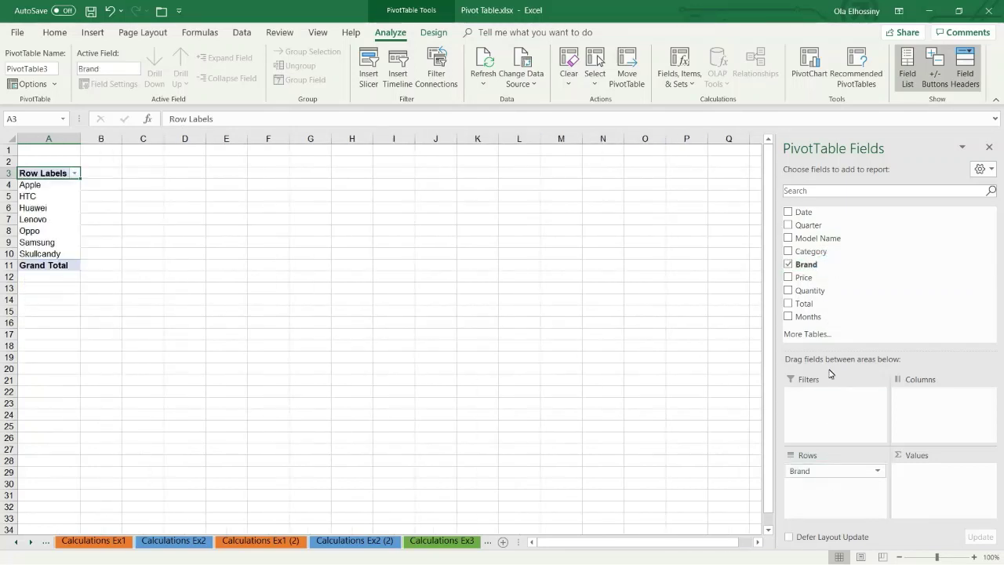
left_click_drag(830, 241, 850, 497)
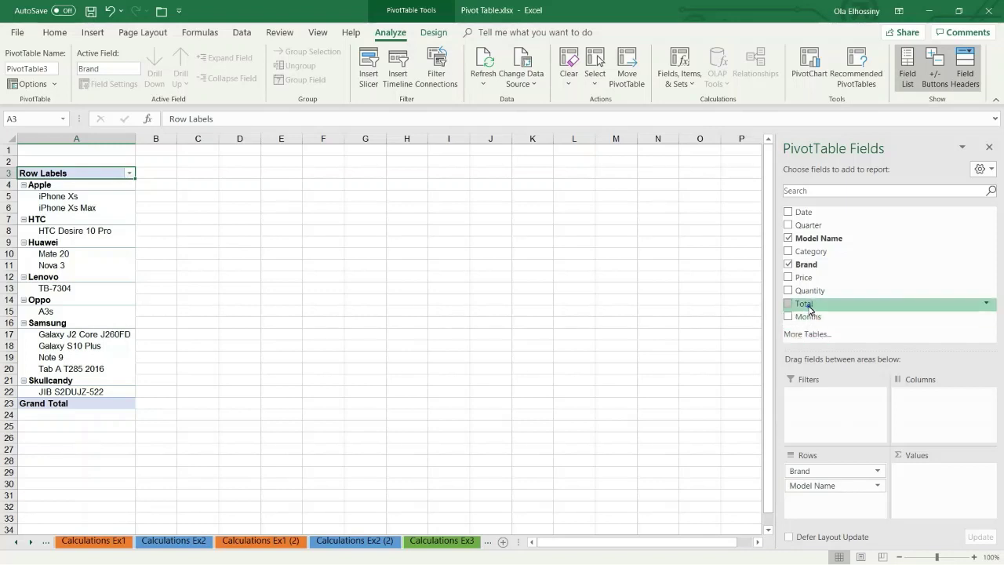
left_click_drag(810, 308, 933, 481)
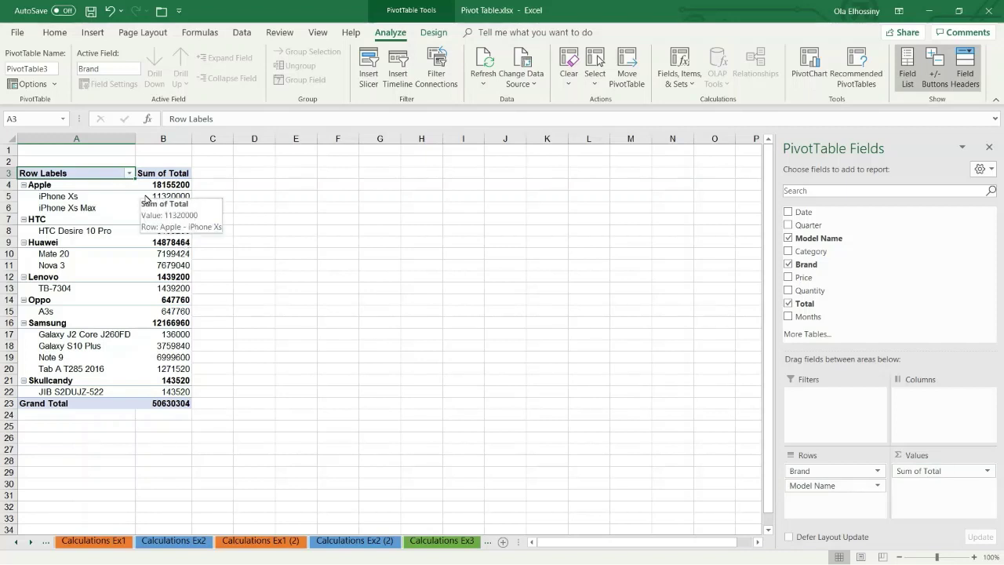
- Set Sum of Total's Show Values As to % of Parent Row Total
left_click(988, 471)
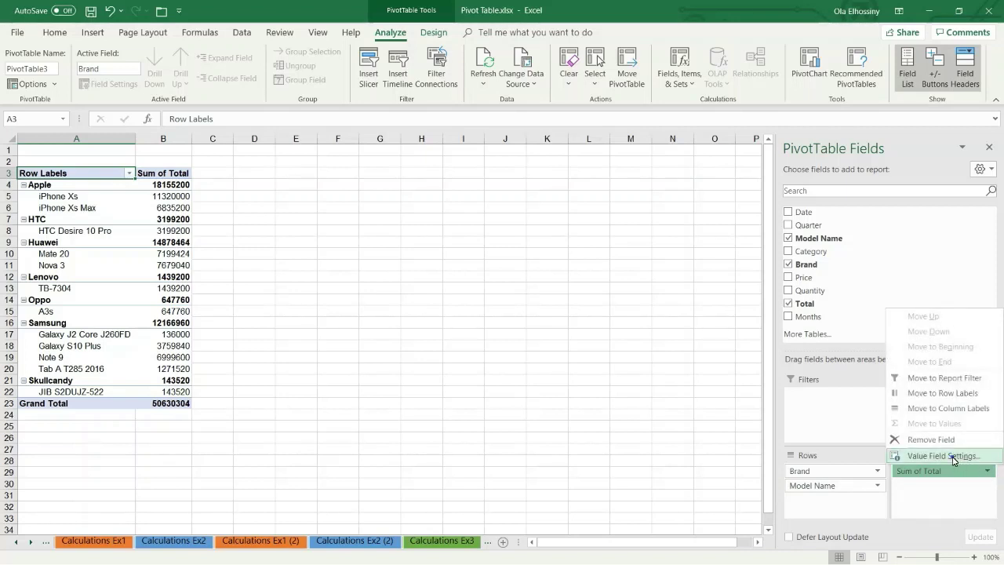
left_click(955, 456)
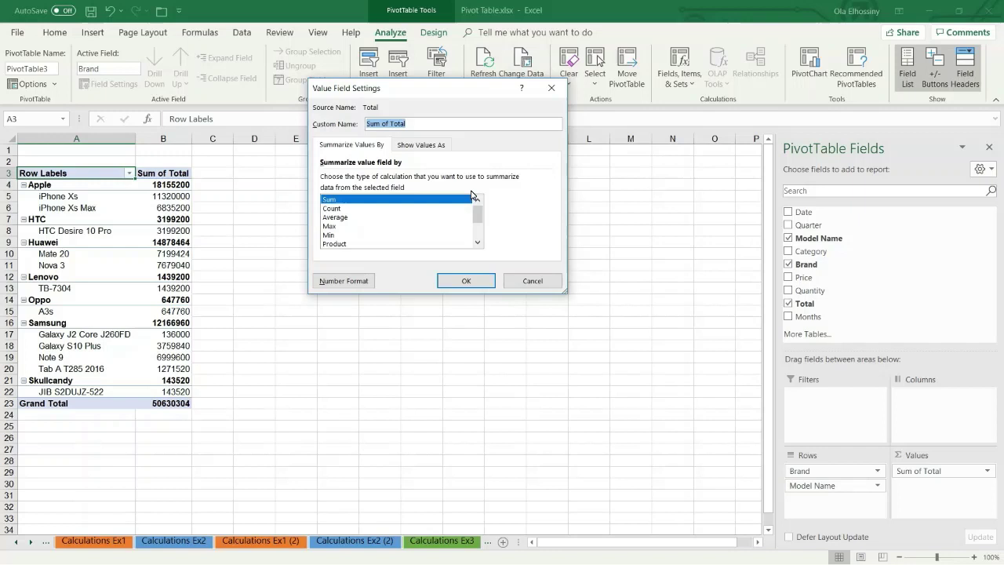
left_click(408, 149)
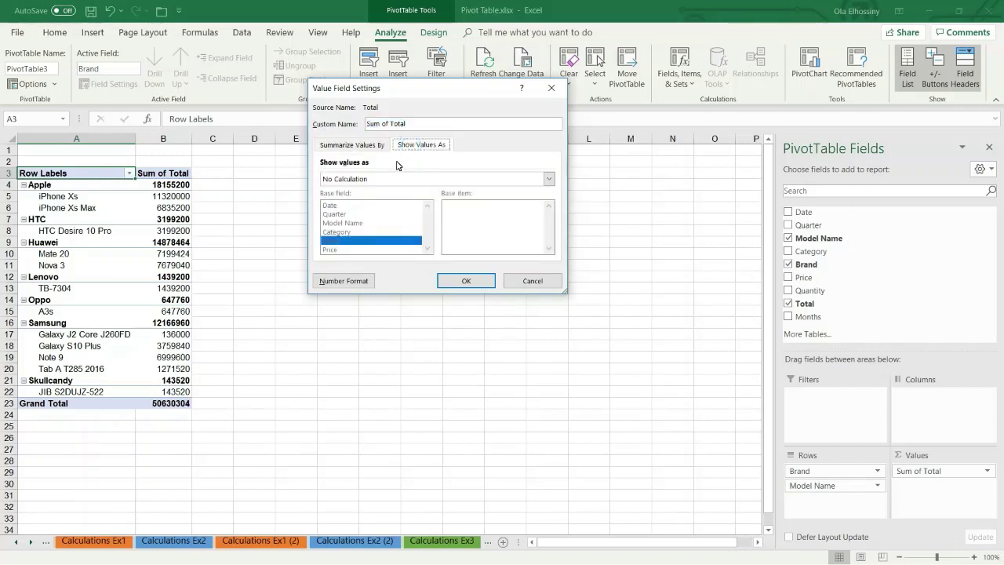
left_click(382, 179)
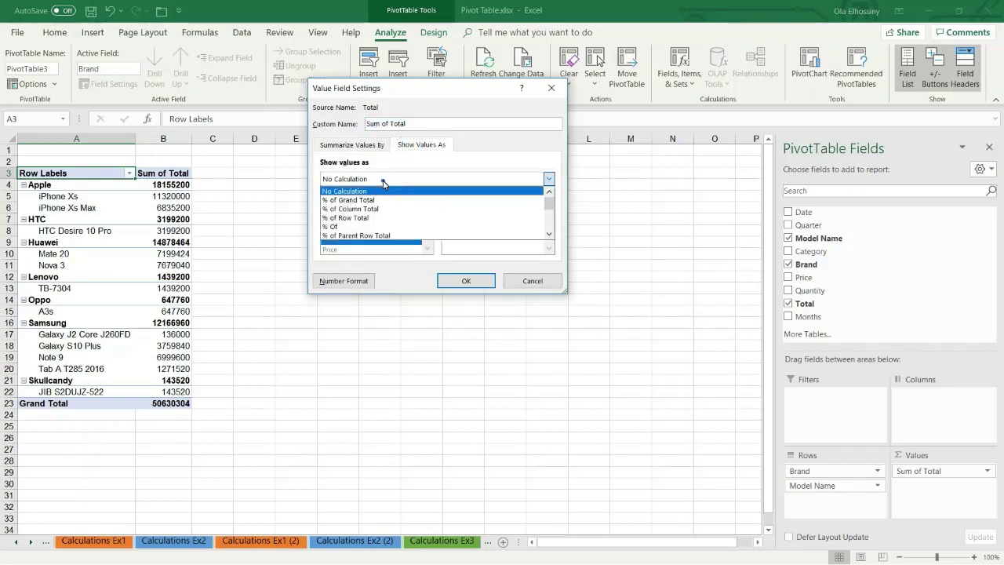
left_click(355, 236)
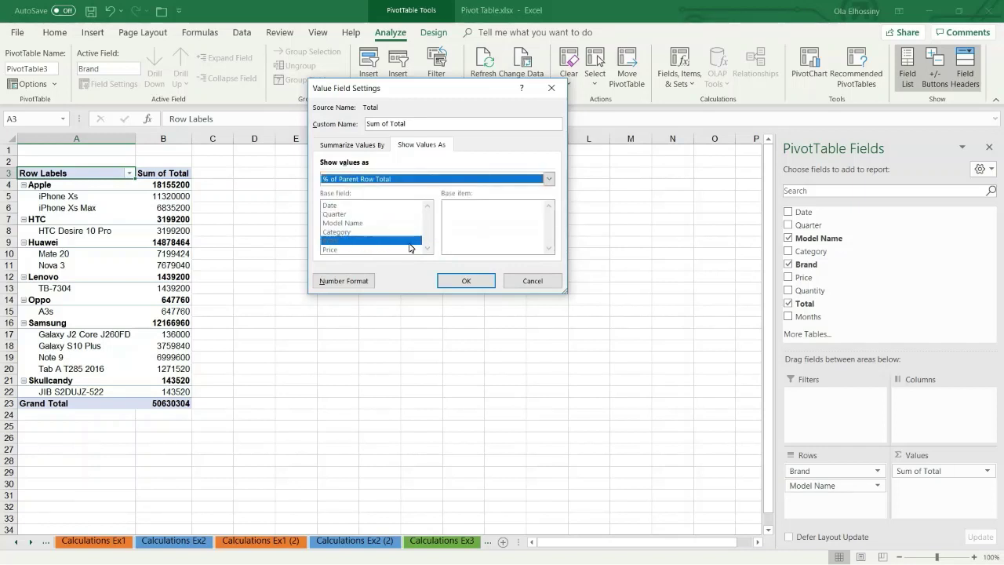
left_click(452, 280)
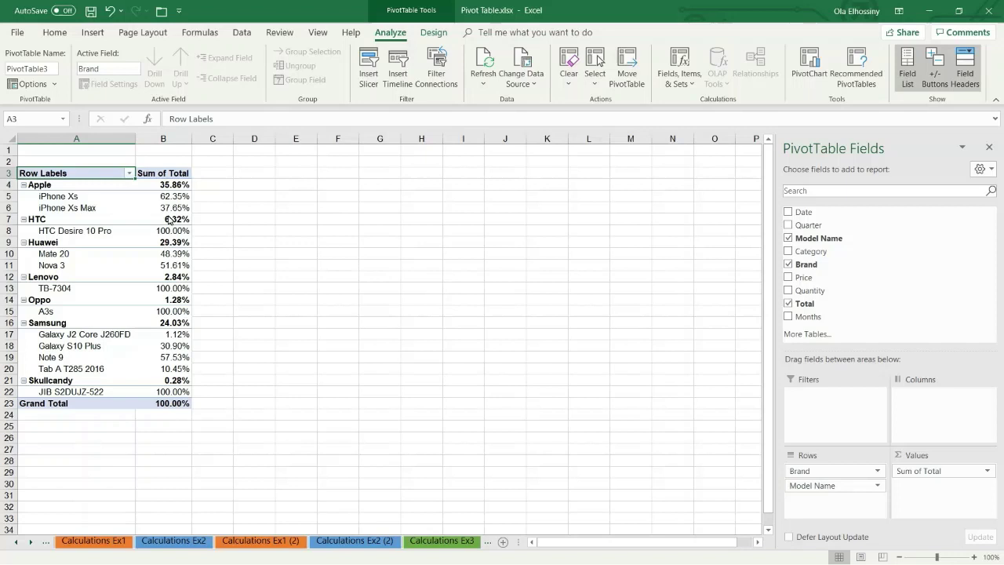
mouse_move(166, 212)
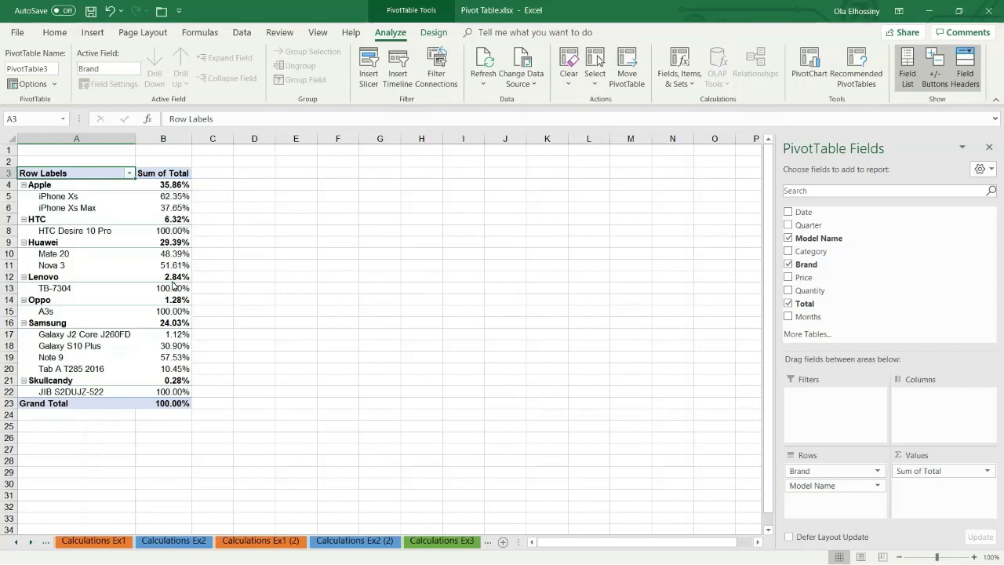
mouse_move(173, 285)
mouse_move(170, 204)
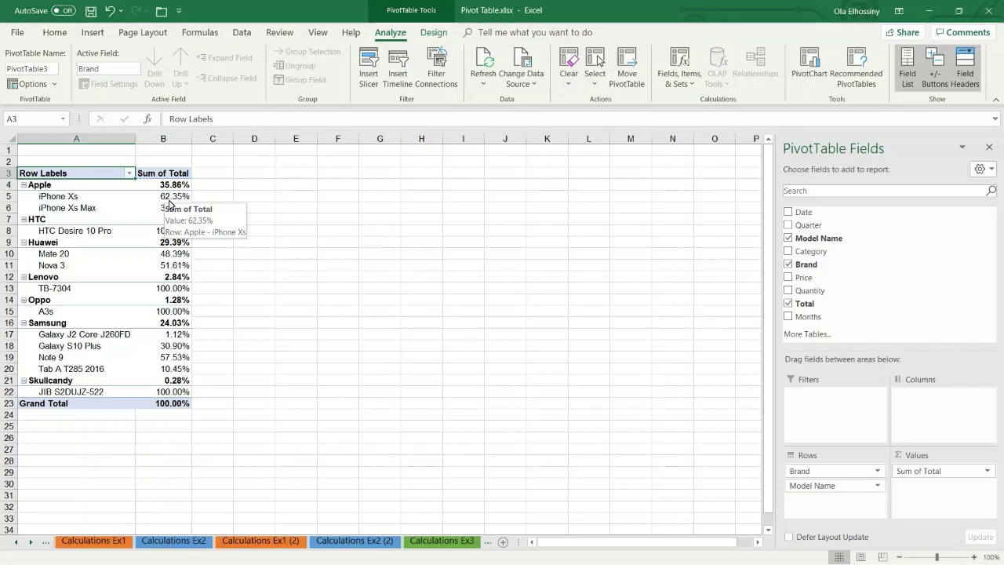
left_click(169, 200)
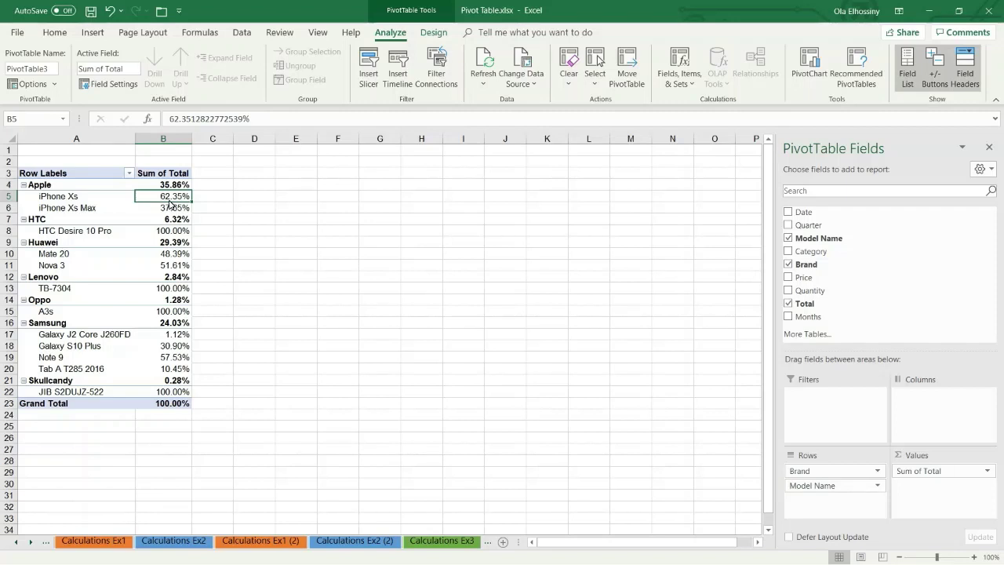
- Insert a Pie > Doughnut PivotChart from PivotTable3
mouse_move(154, 201)
left_click(809, 64)
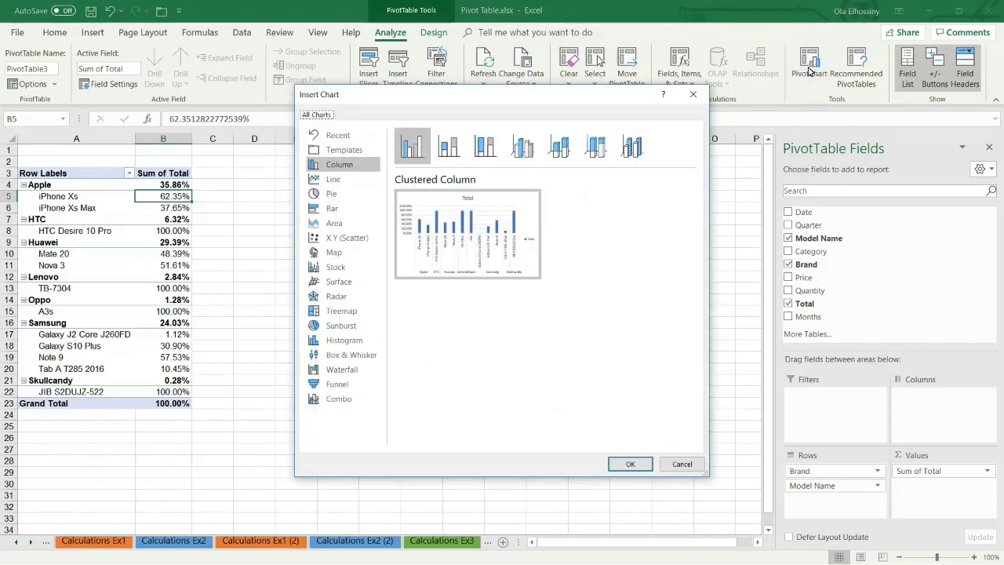
left_click(342, 196)
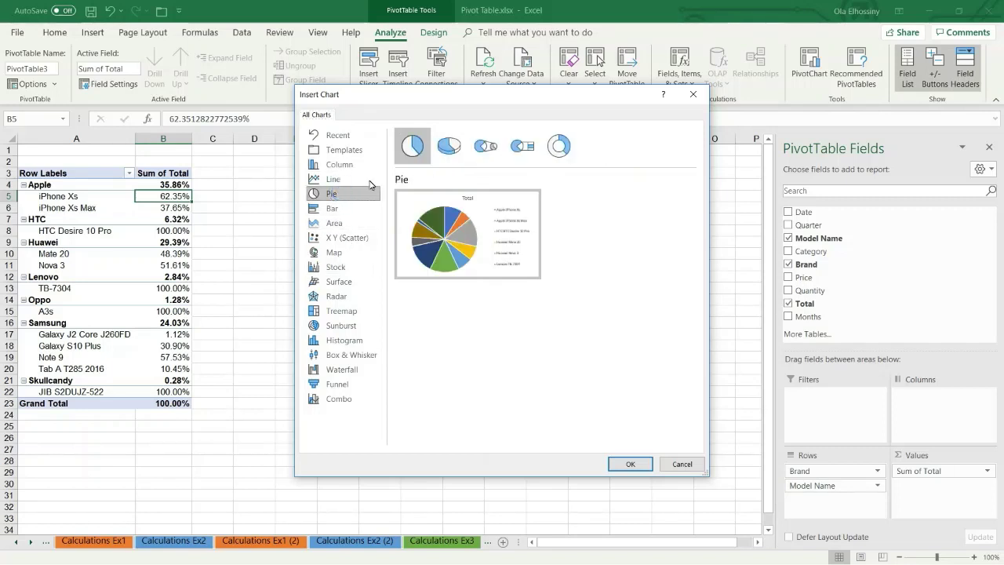
left_click(560, 147)
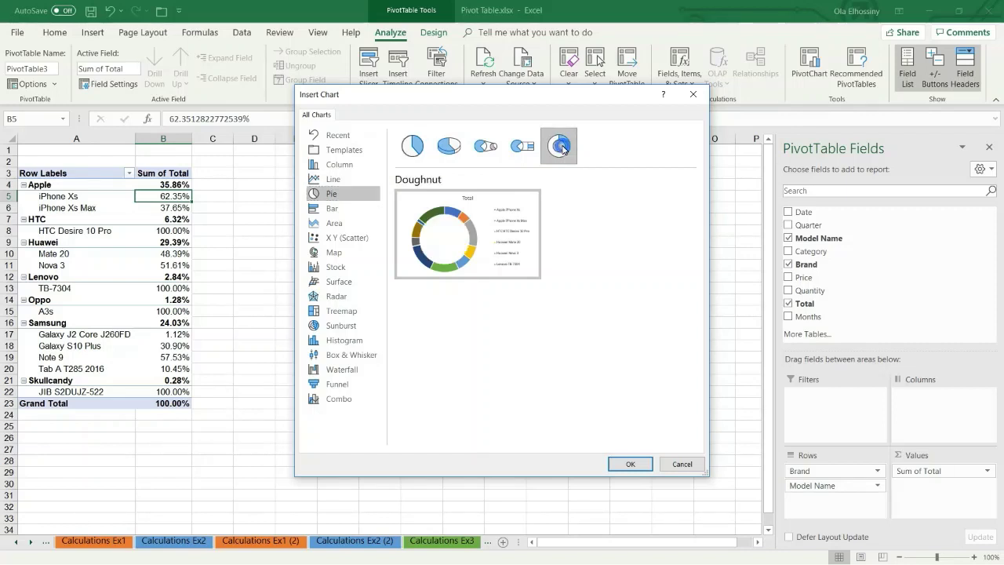
left_click(625, 464)
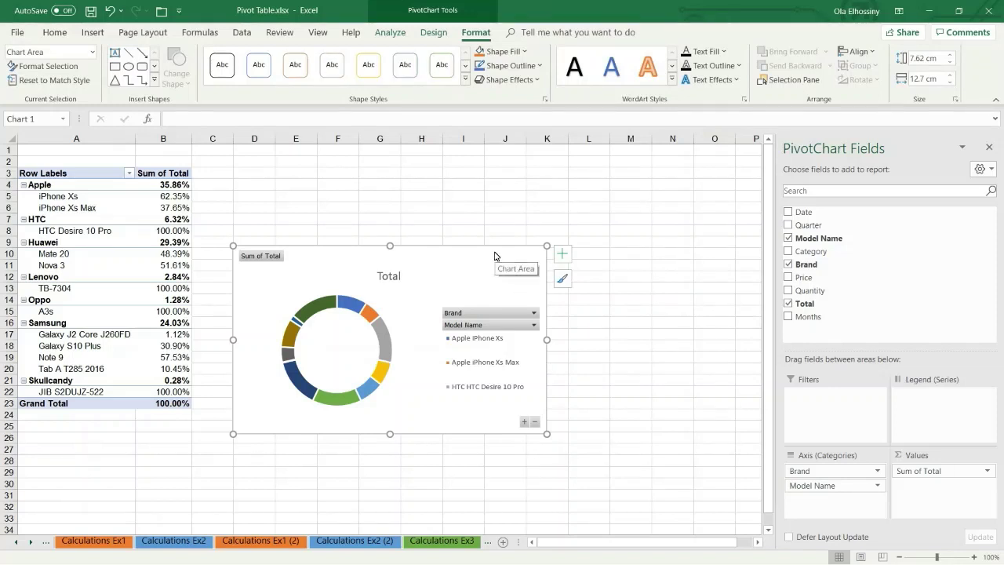
- Move the doughnut chart beside the pivot table and enlarge it so the legend lists every model
mouse_move(494, 255)
left_mouse_down()
mouse_move(479, 157)
mouse_move(480, 170)
left_mouse_up()
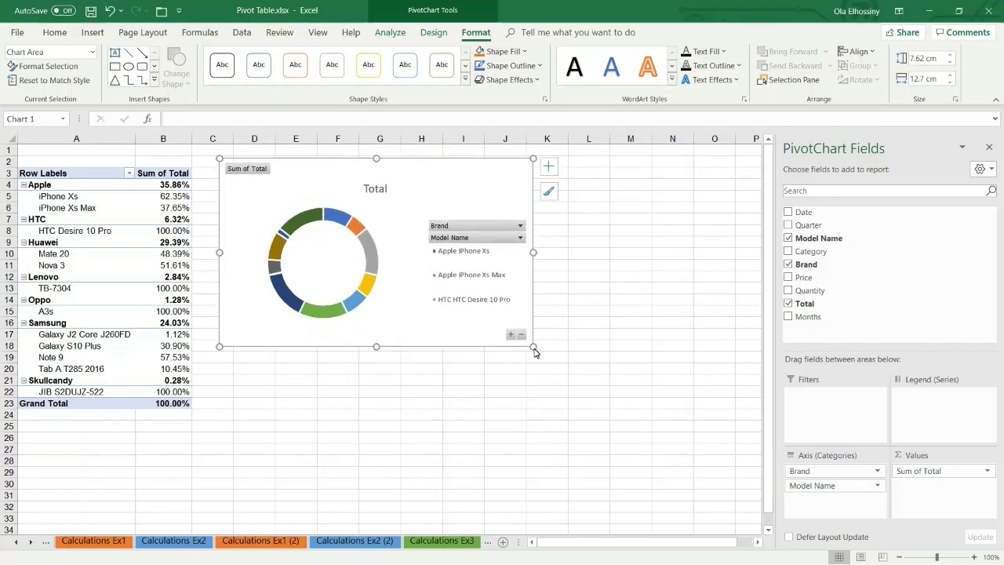
left_click_drag(533, 345, 663, 520)
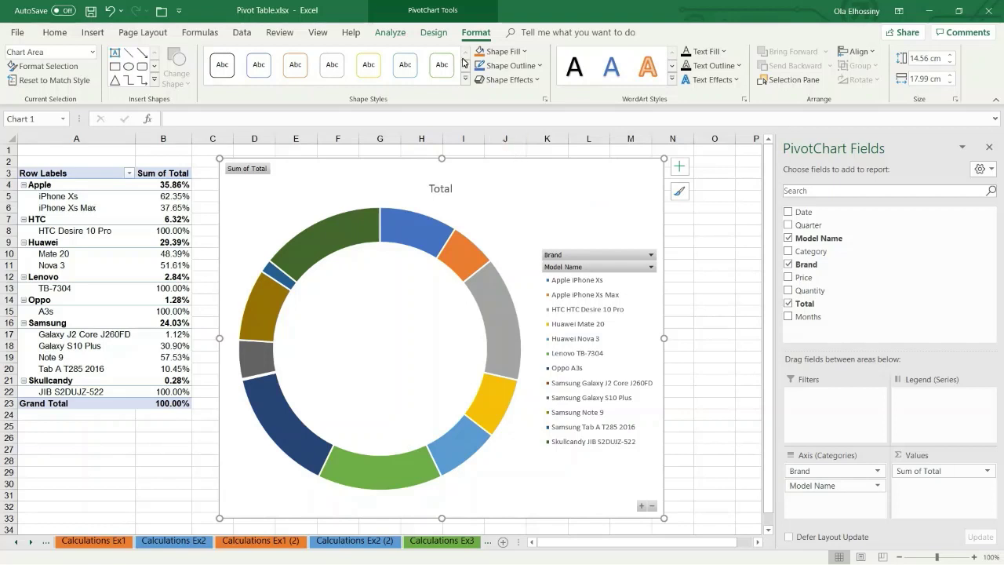
left_click(433, 33)
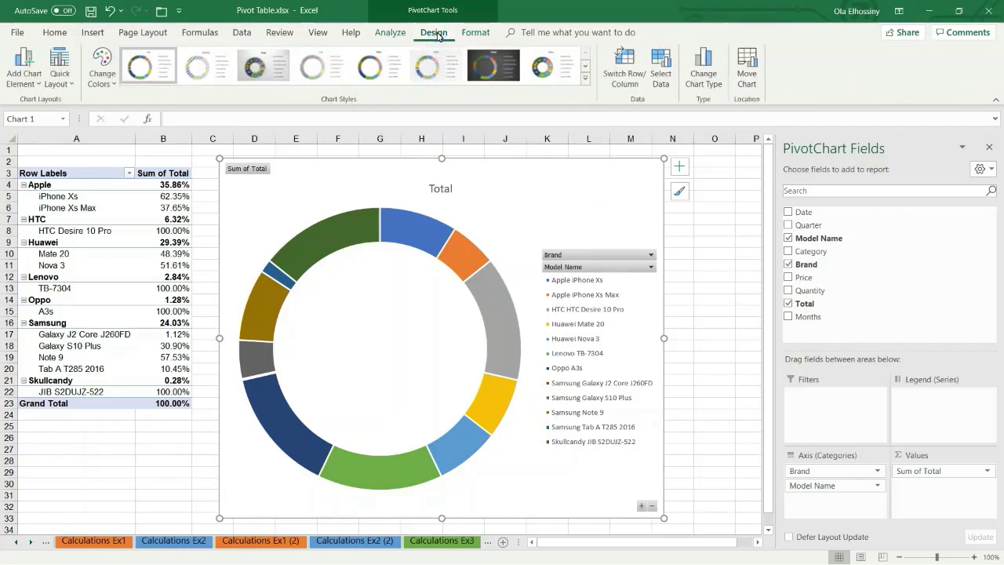
- Apply chart Style 8 to add percentage labels on each doughnut slice
left_click(545, 68)
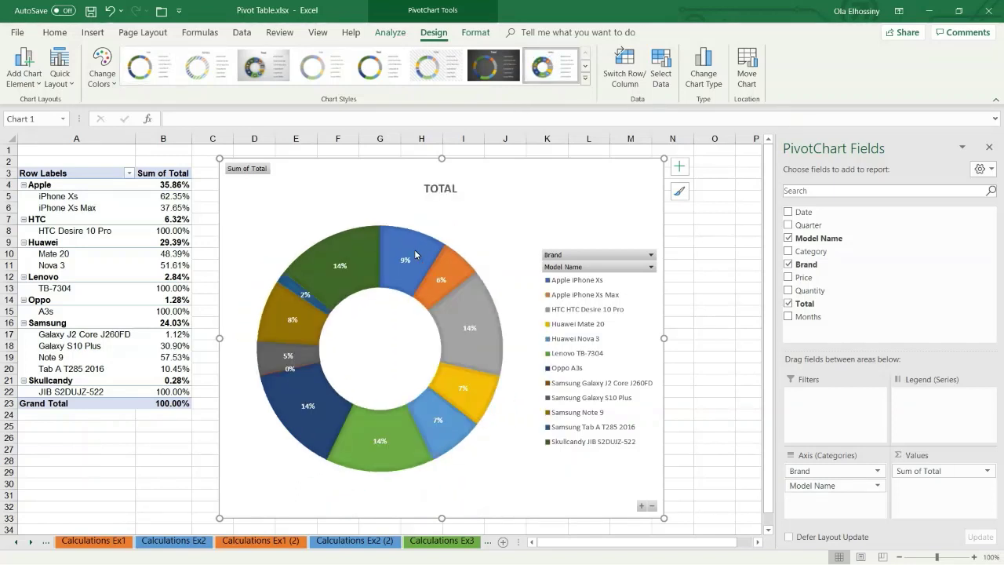
mouse_move(414, 255)
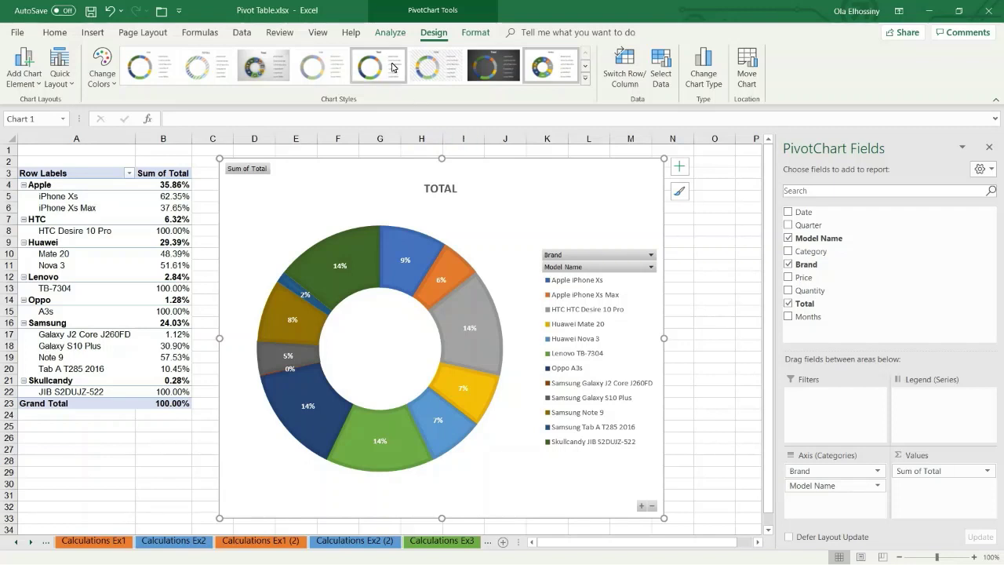
- Insert a slicer for the Brand field
left_click(389, 33)
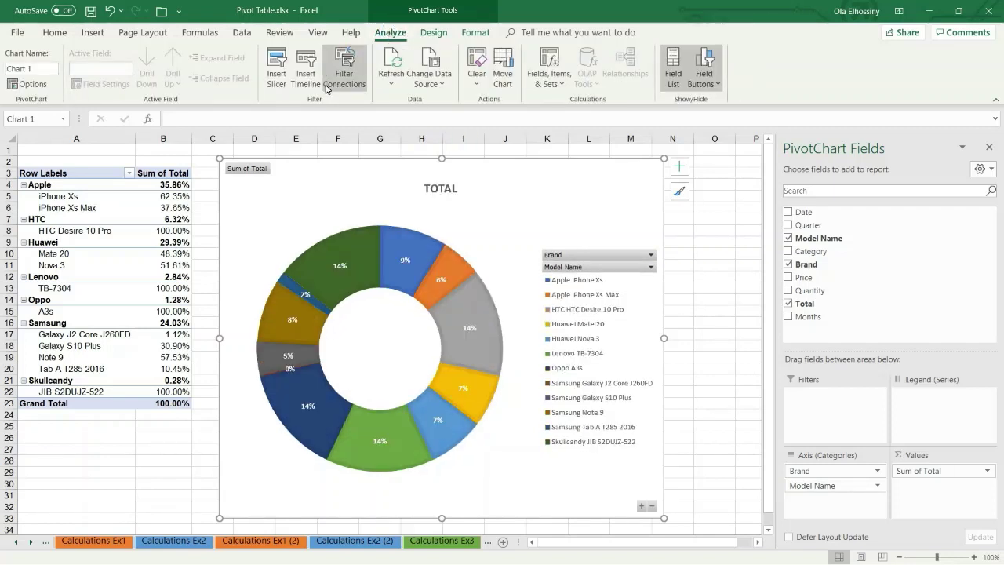
left_click(271, 76)
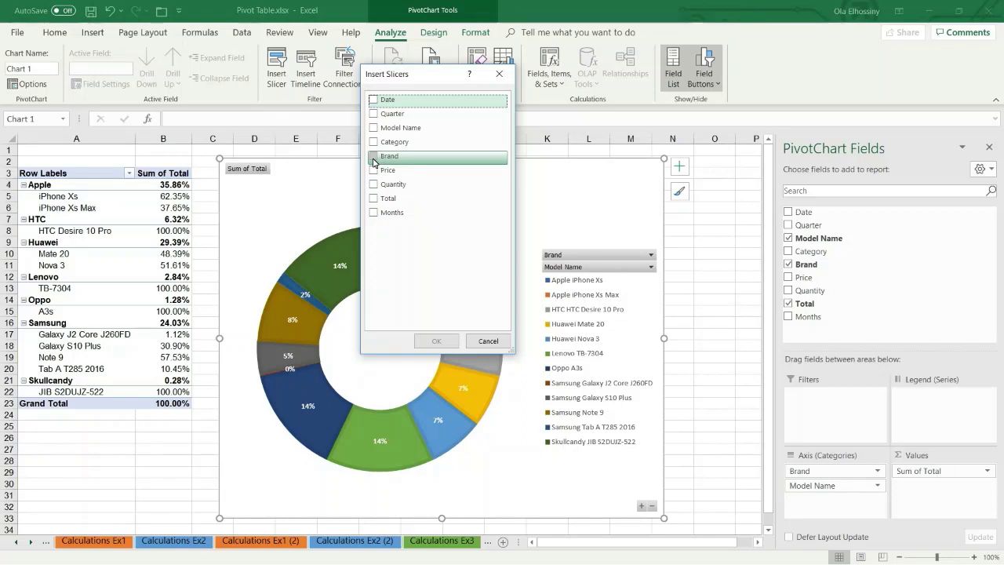
left_click(374, 160)
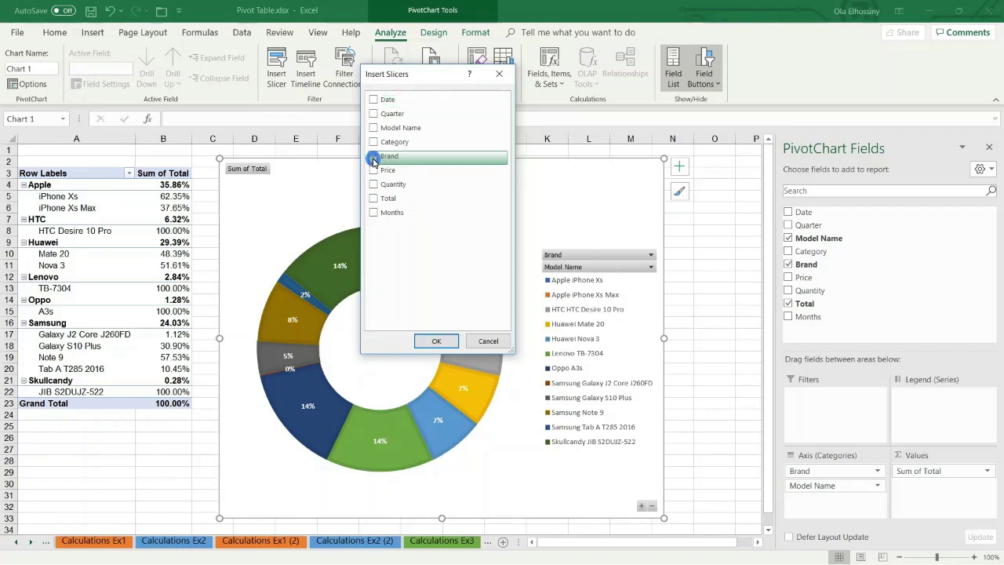
left_click(437, 341)
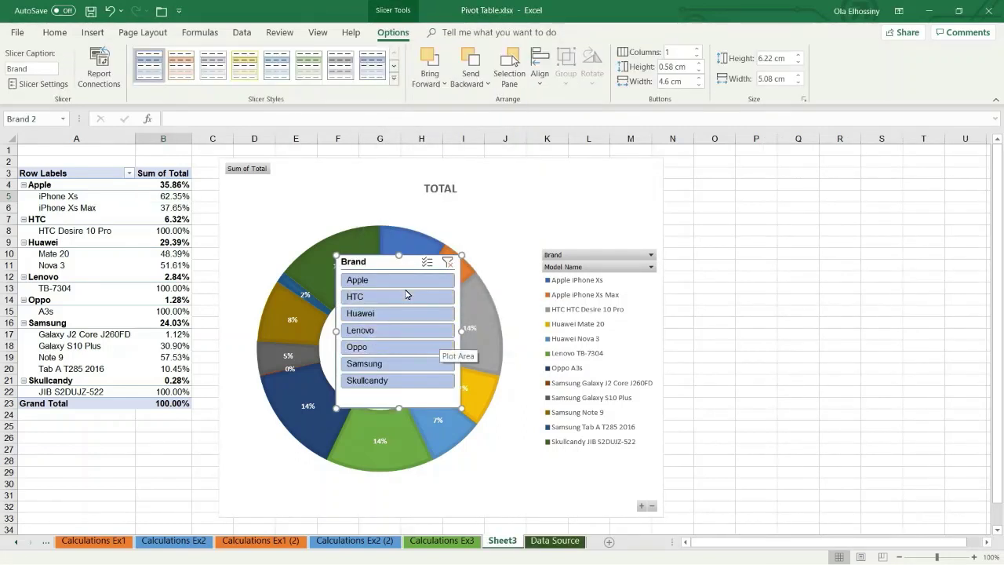
- Place the Brand slicer right of the chart, filter to Apple then Samsung, then clear the filter
left_click_drag(384, 267, 742, 168)
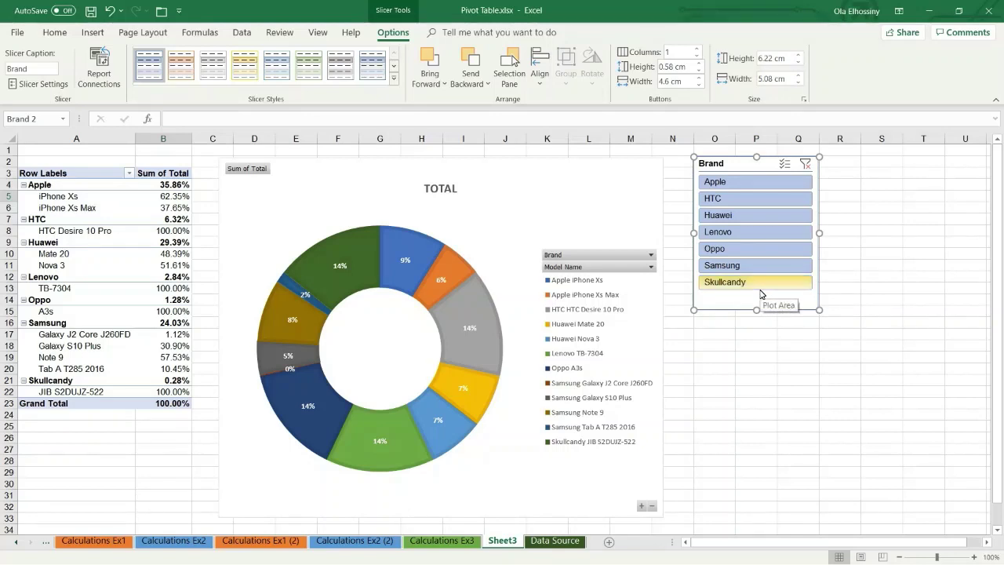
left_click(739, 181)
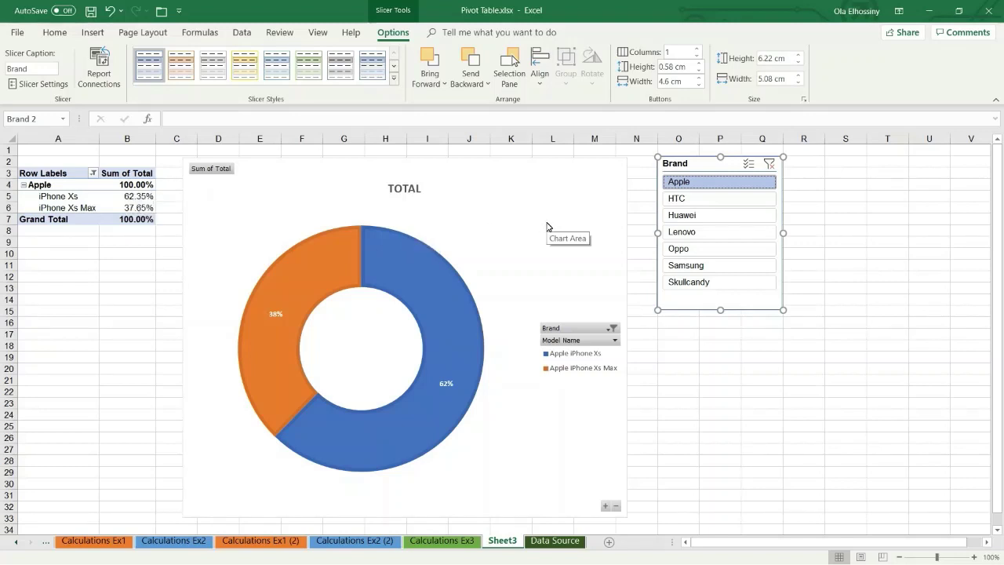
left_click(676, 271)
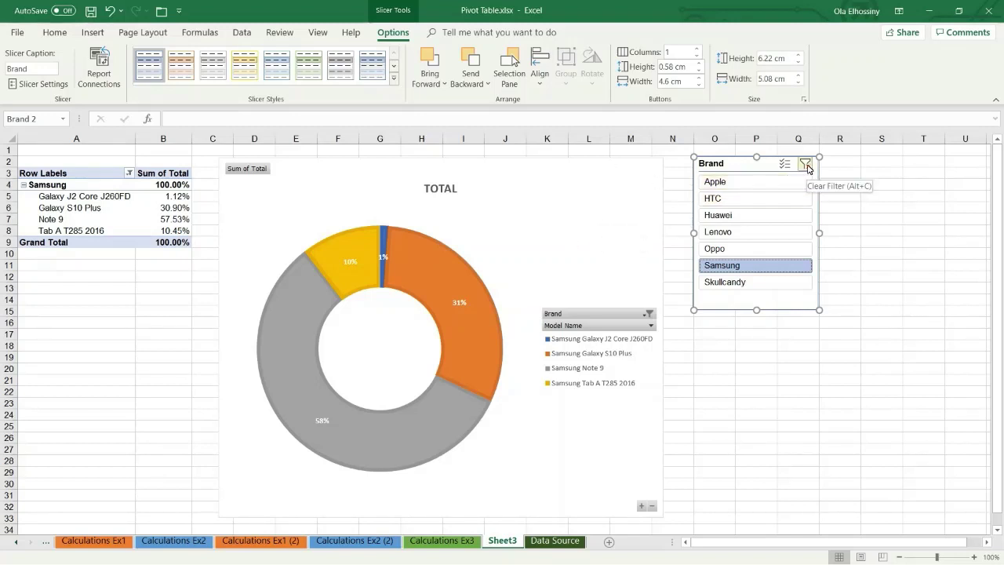
left_click(805, 165)
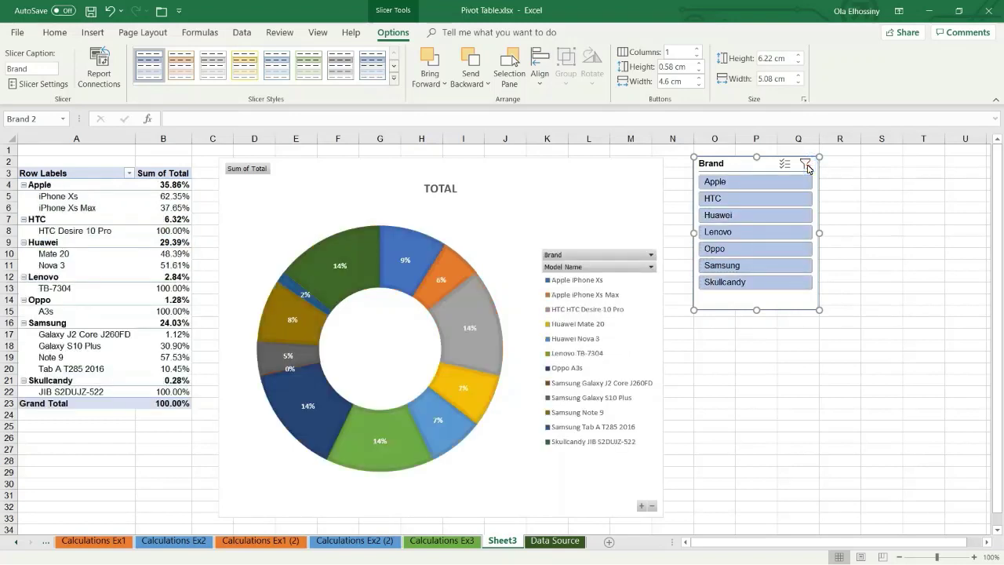
left_click(621, 200)
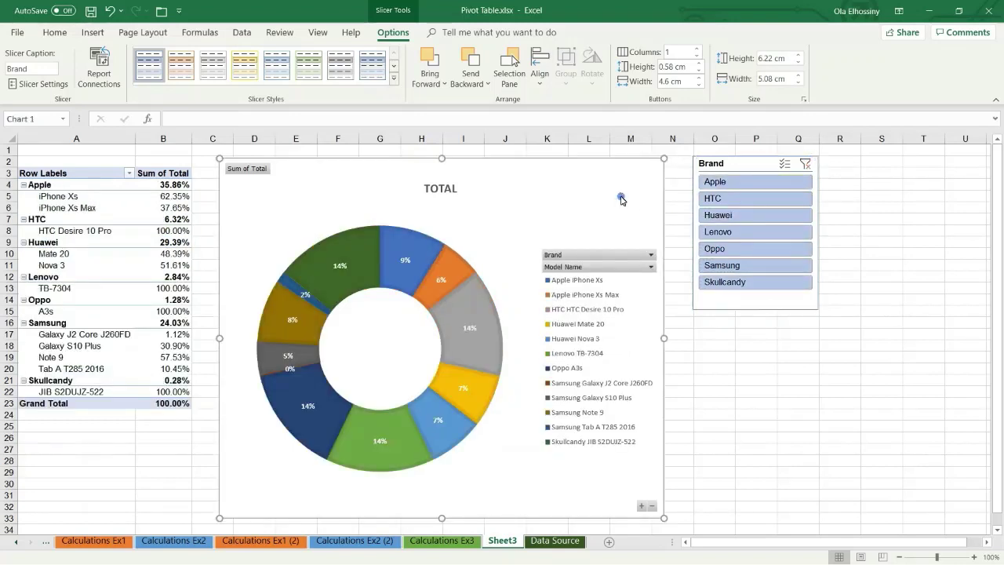